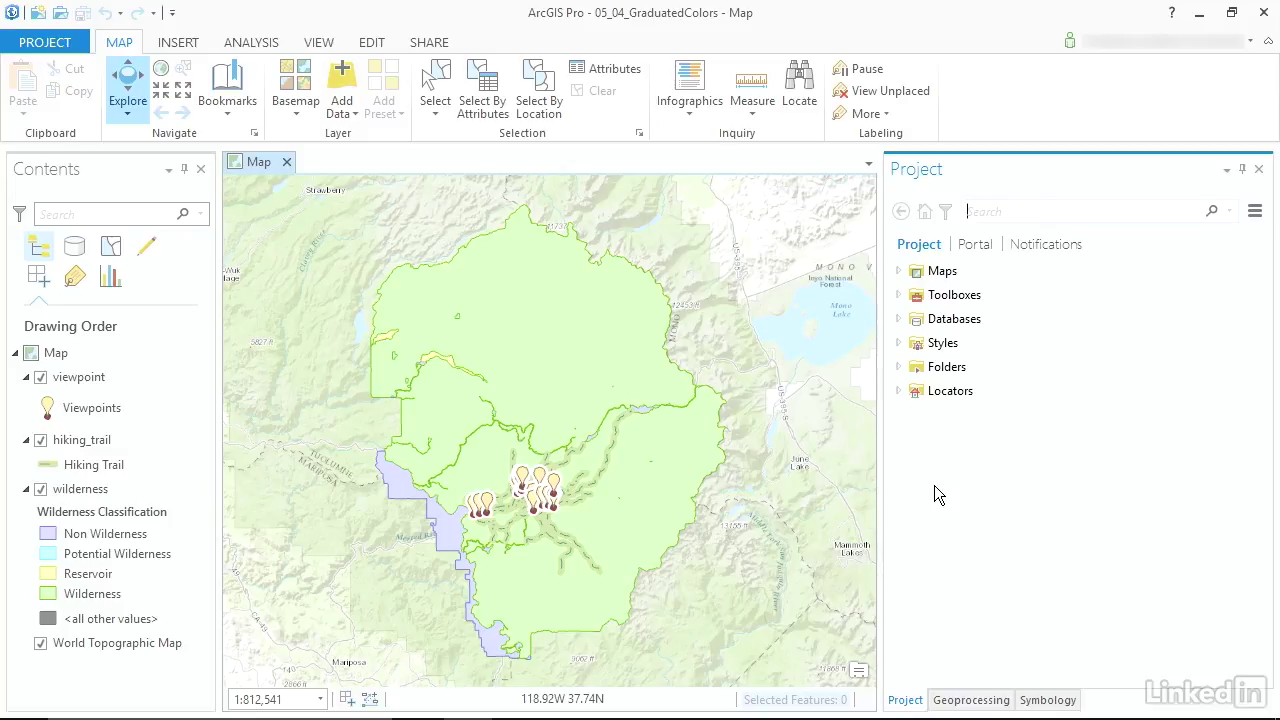
Add the fire_history feature class from the Yosemite database to the map, directly above the wilderness layer
left_click(897, 318)
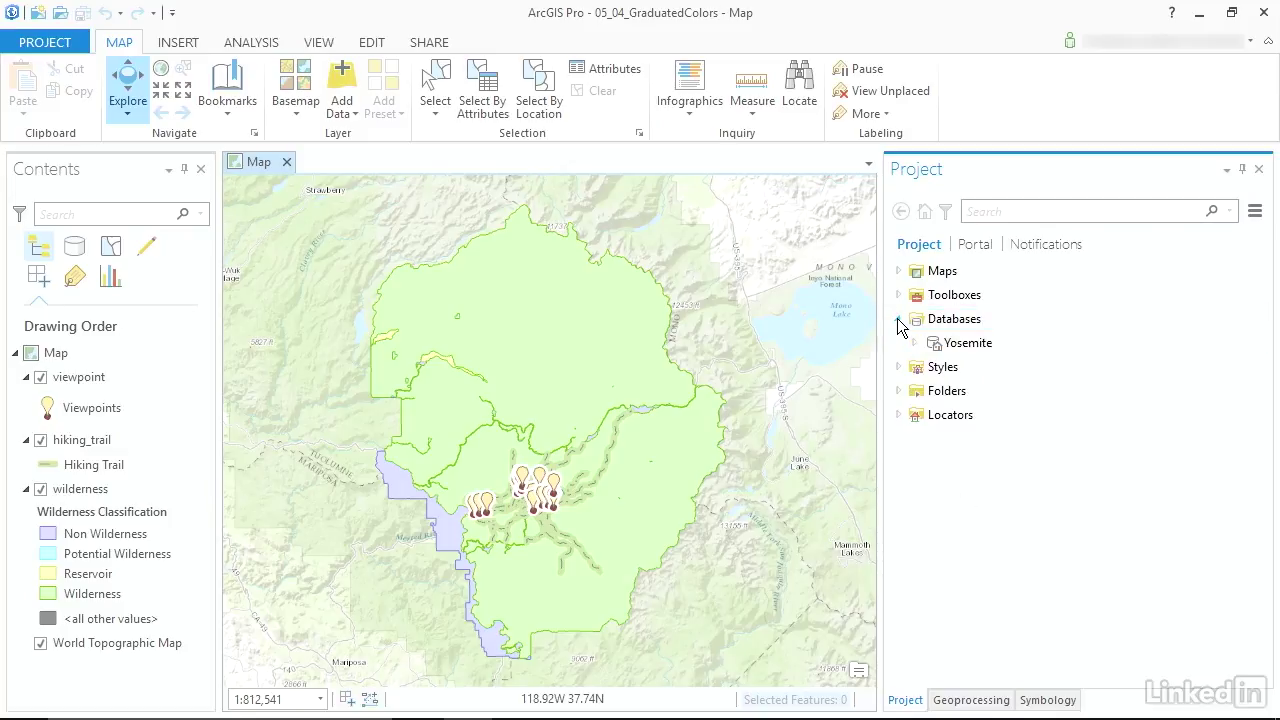
left_click(916, 343)
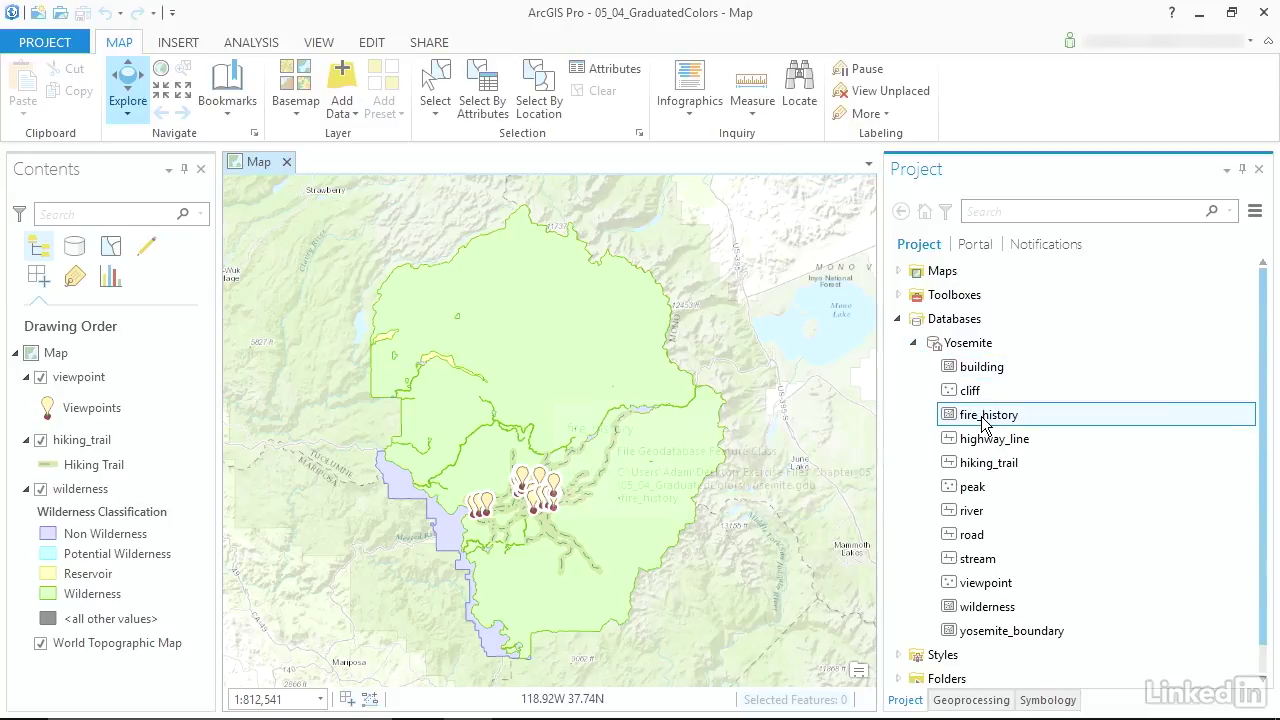
mouse_move(762, 441)
left_mouse_down()
mouse_move(347, 514)
mouse_move(146, 510)
mouse_move(129, 466)
mouse_move(111, 483)
left_mouse_up()
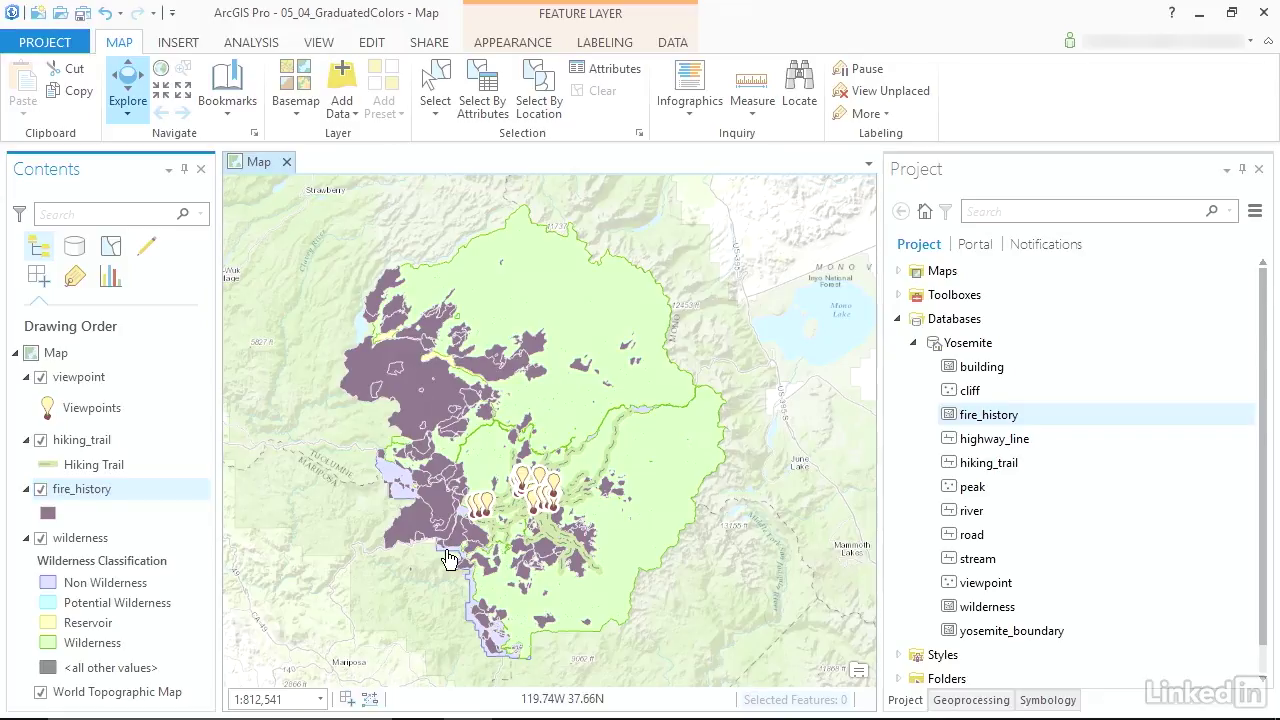
Turn off the wilderness, hiking_trail and viewpoint layers
left_click(40, 538)
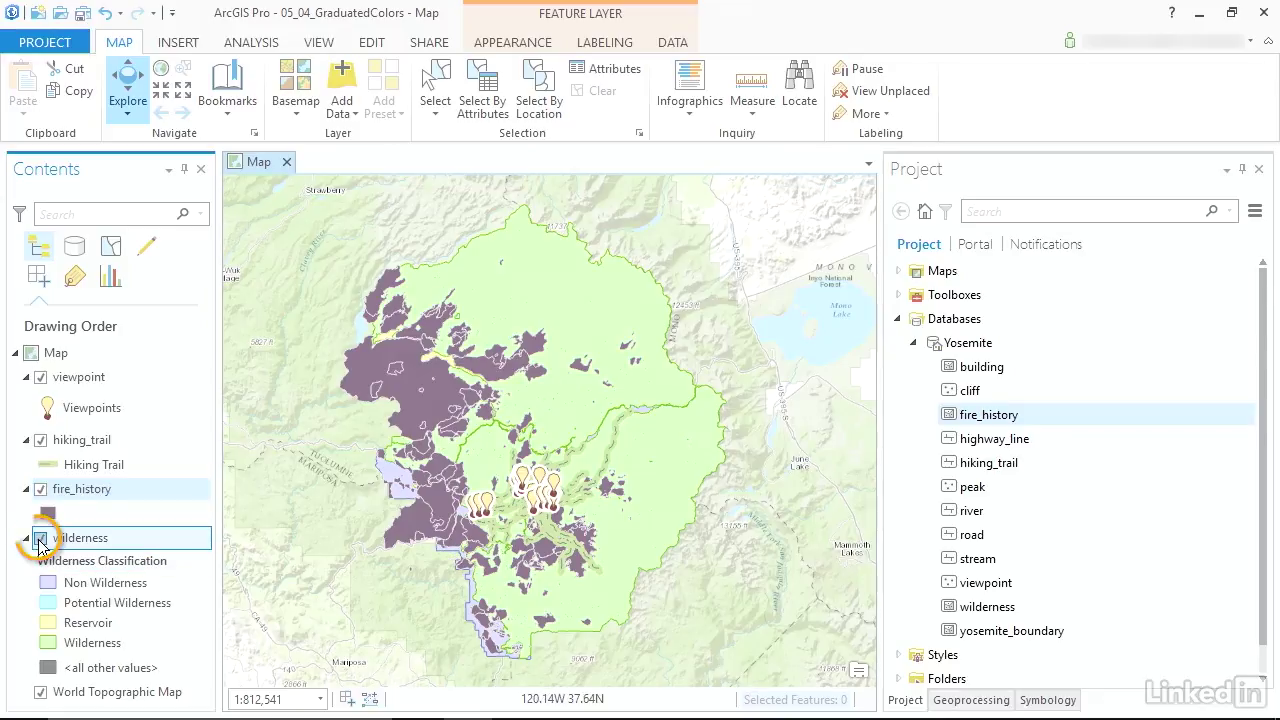
left_click(40, 440)
left_click(40, 377)
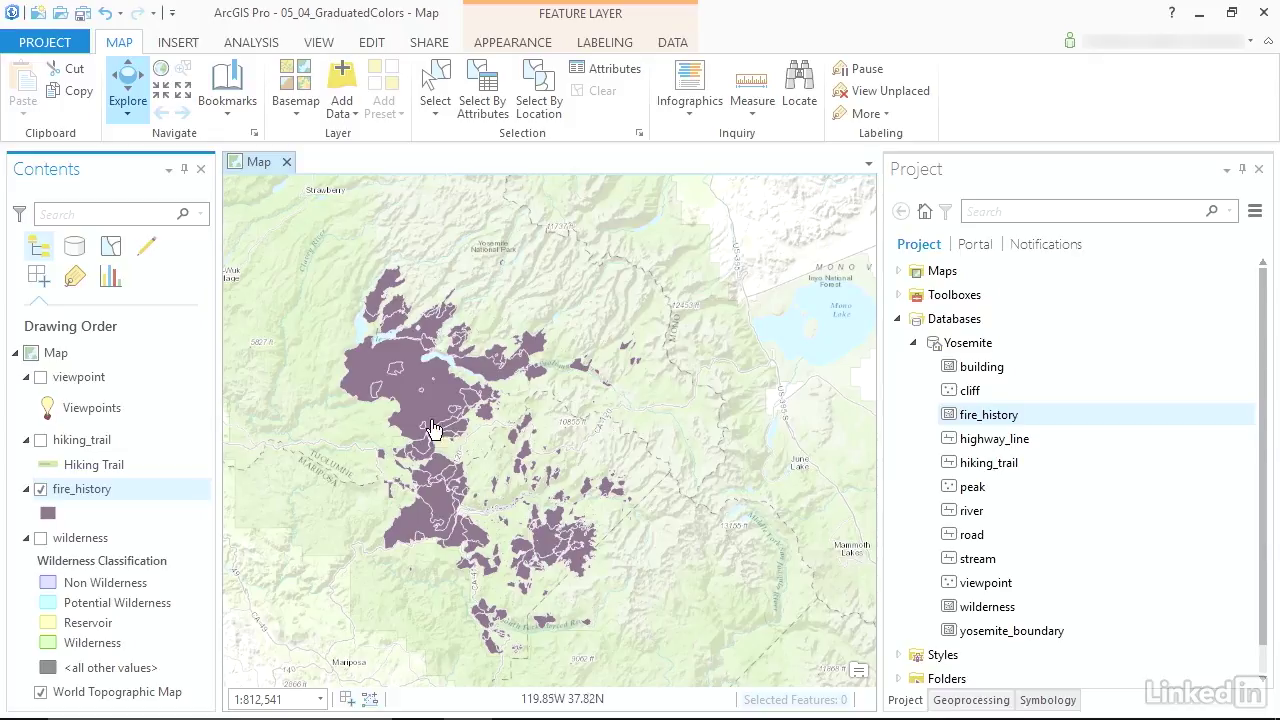
Examine the ACRES field in the attribute table of the fire_history layer, and close the table
left_click(670, 43)
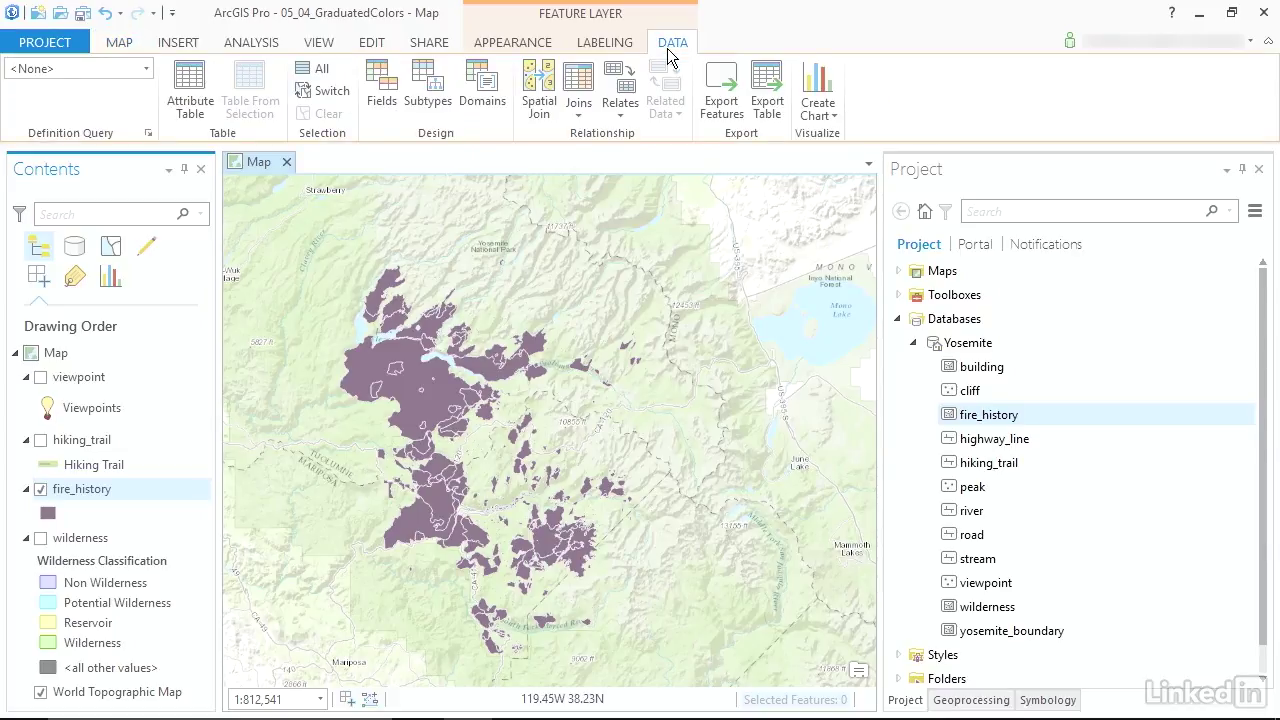
left_click(195, 90)
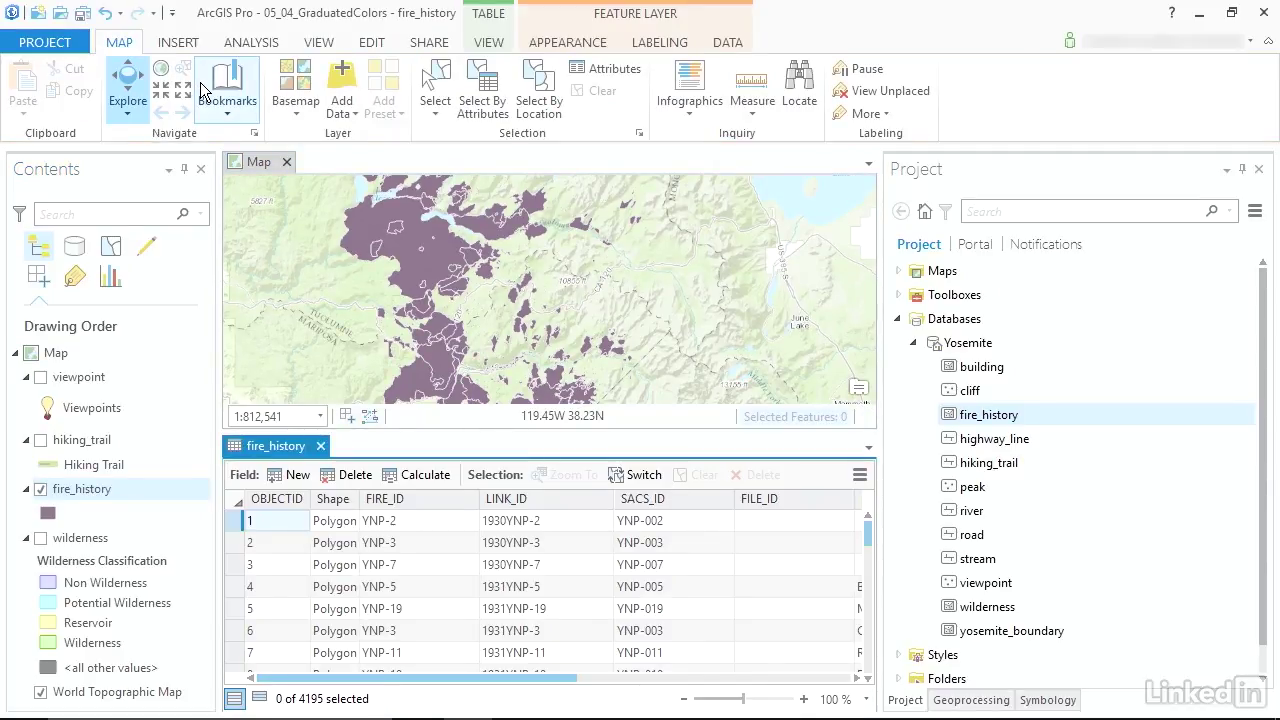
left_click_drag(457, 683, 655, 671)
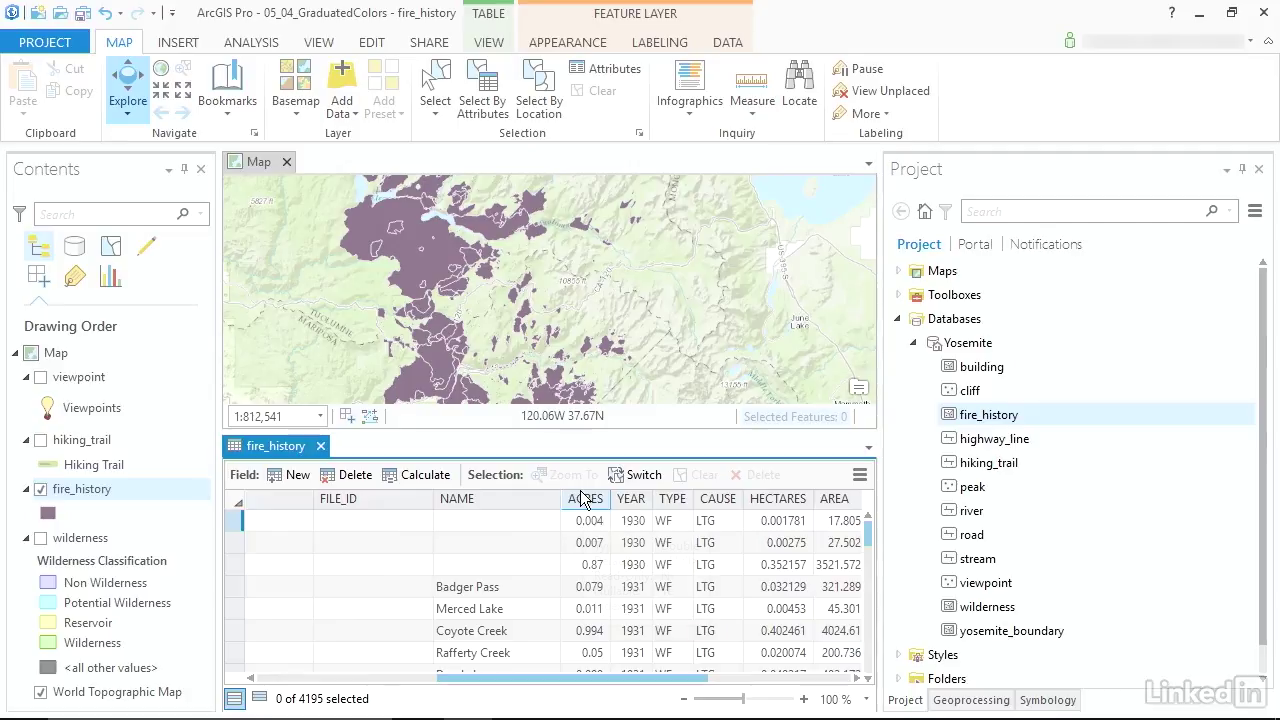
mouse_move(585, 500)
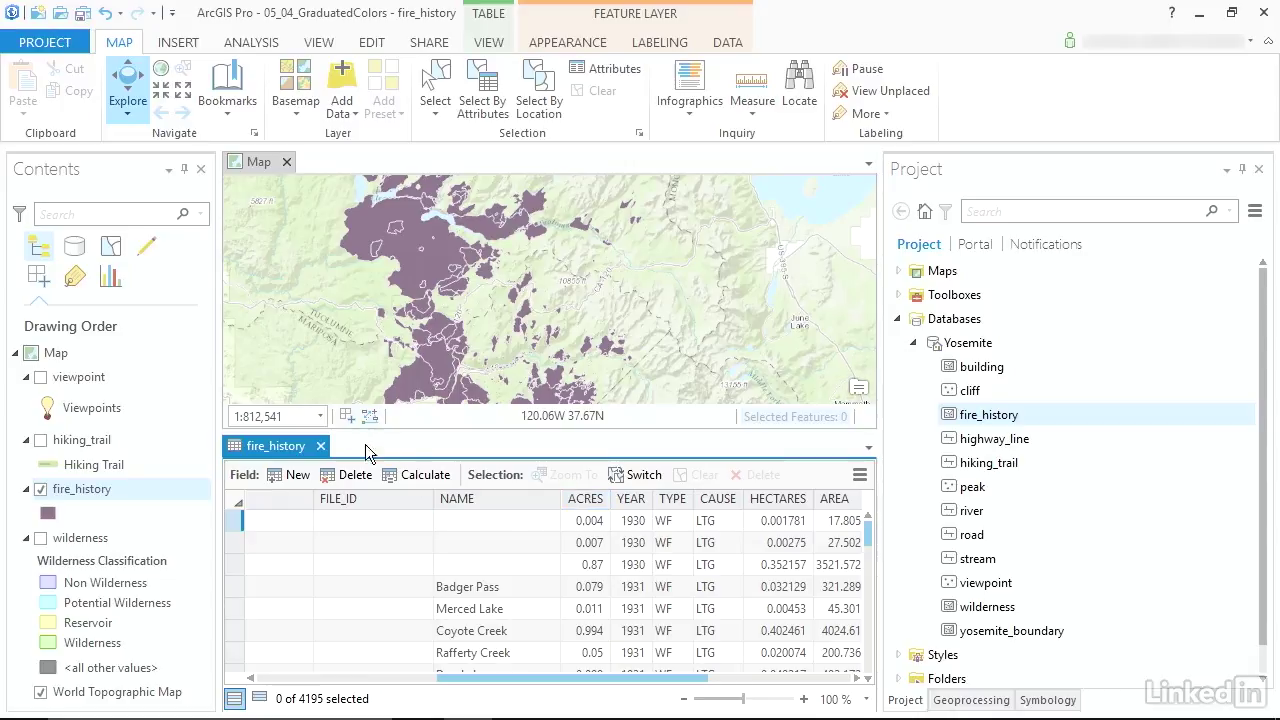
left_click(321, 447)
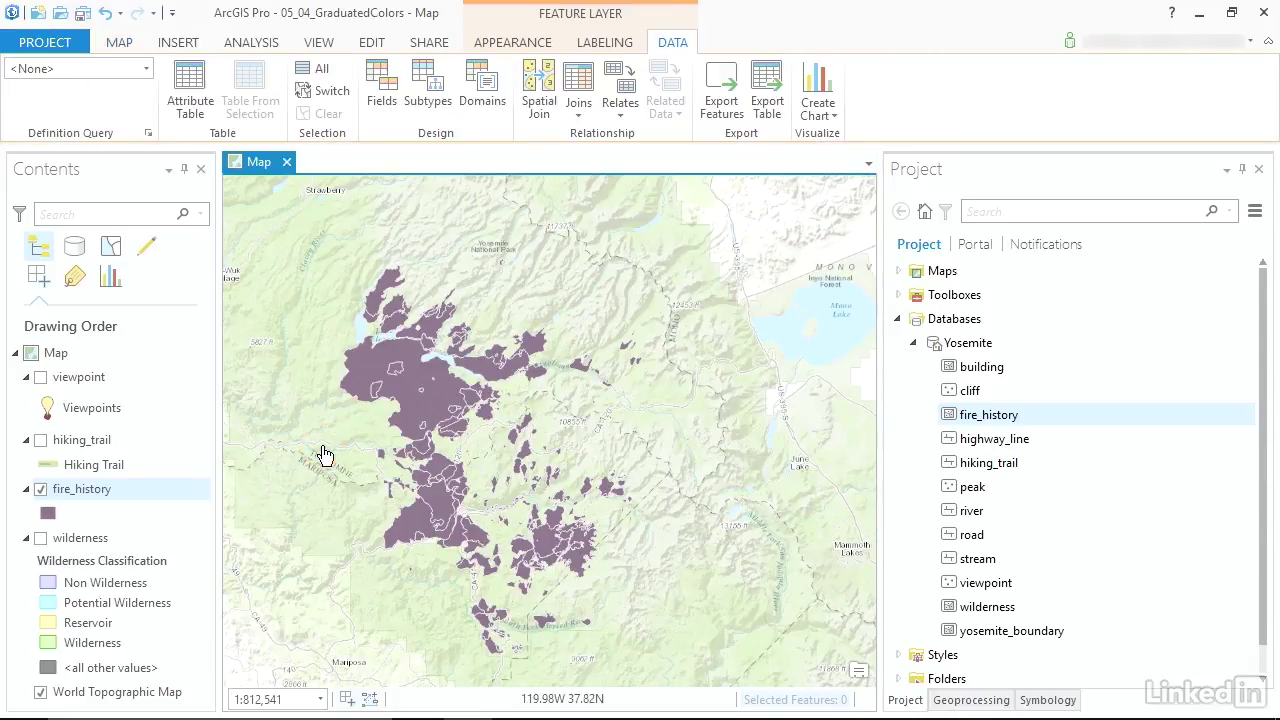
Symbolize the fire_history layer with Graduated Colors
left_click(492, 44)
left_click(462, 109)
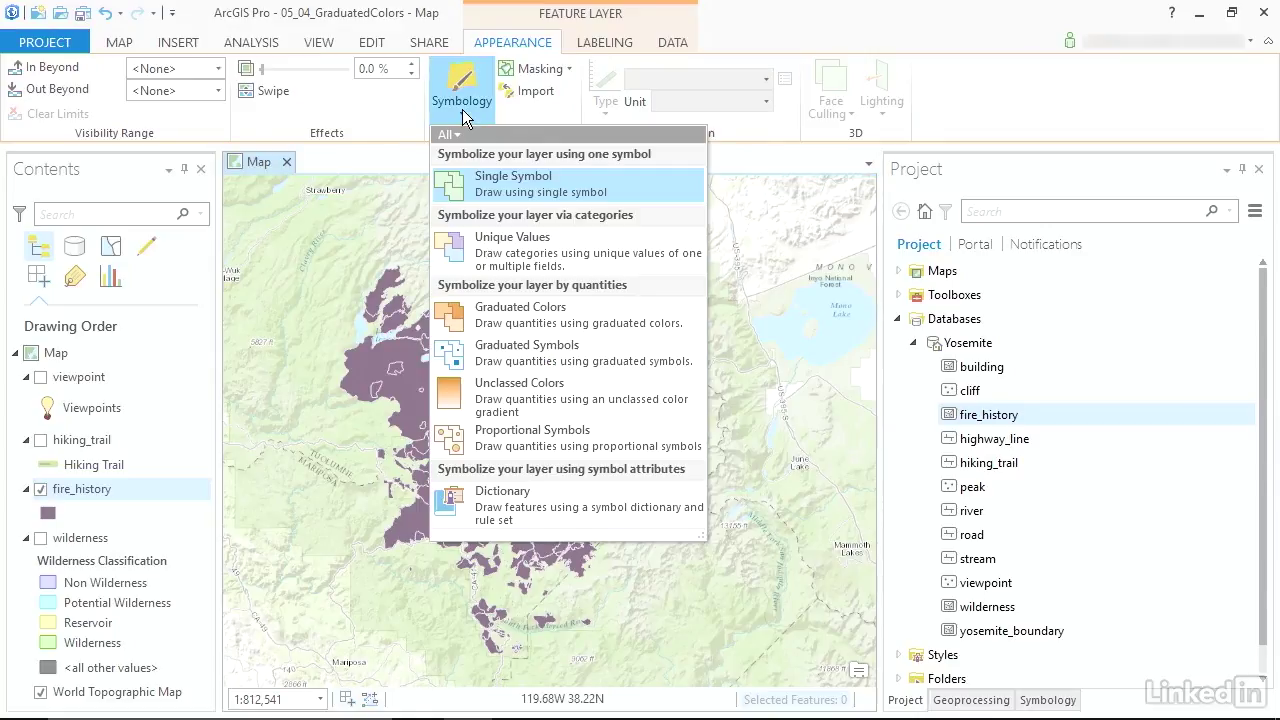
left_click(502, 331)
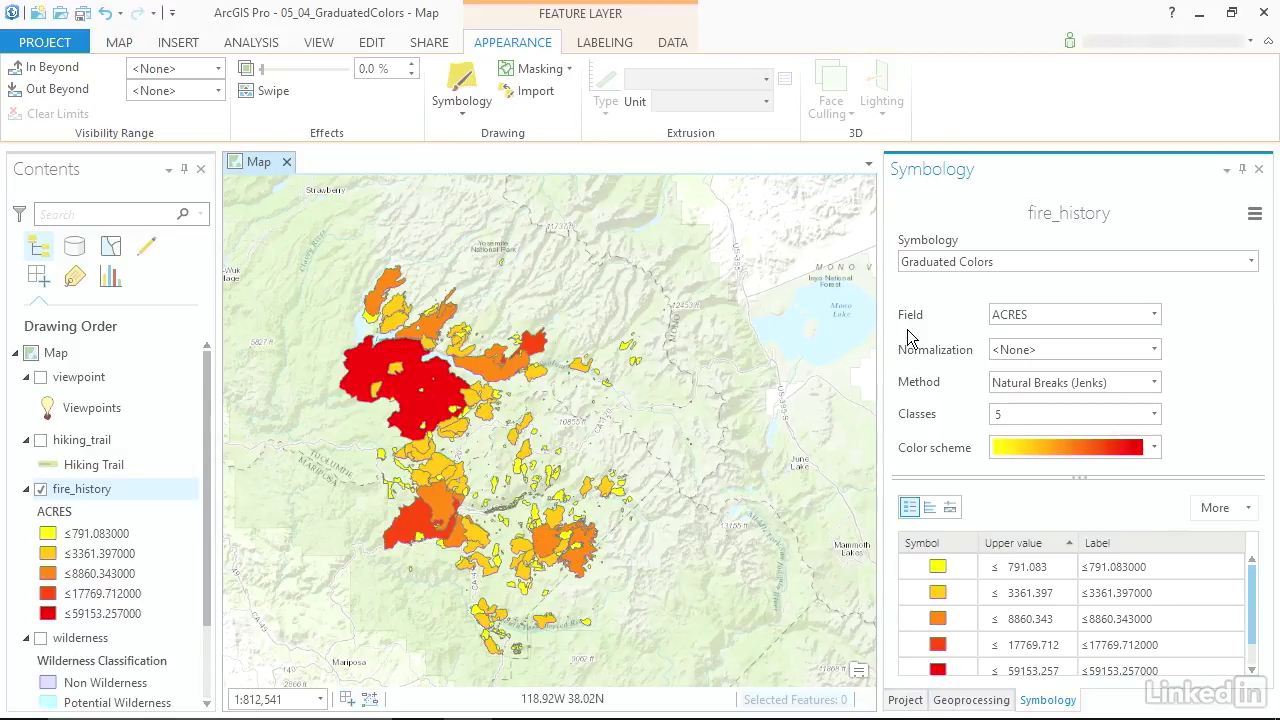
Review the fields available for classifying fire_history, keep ACRES, and look through the class breaks
left_click(1155, 316)
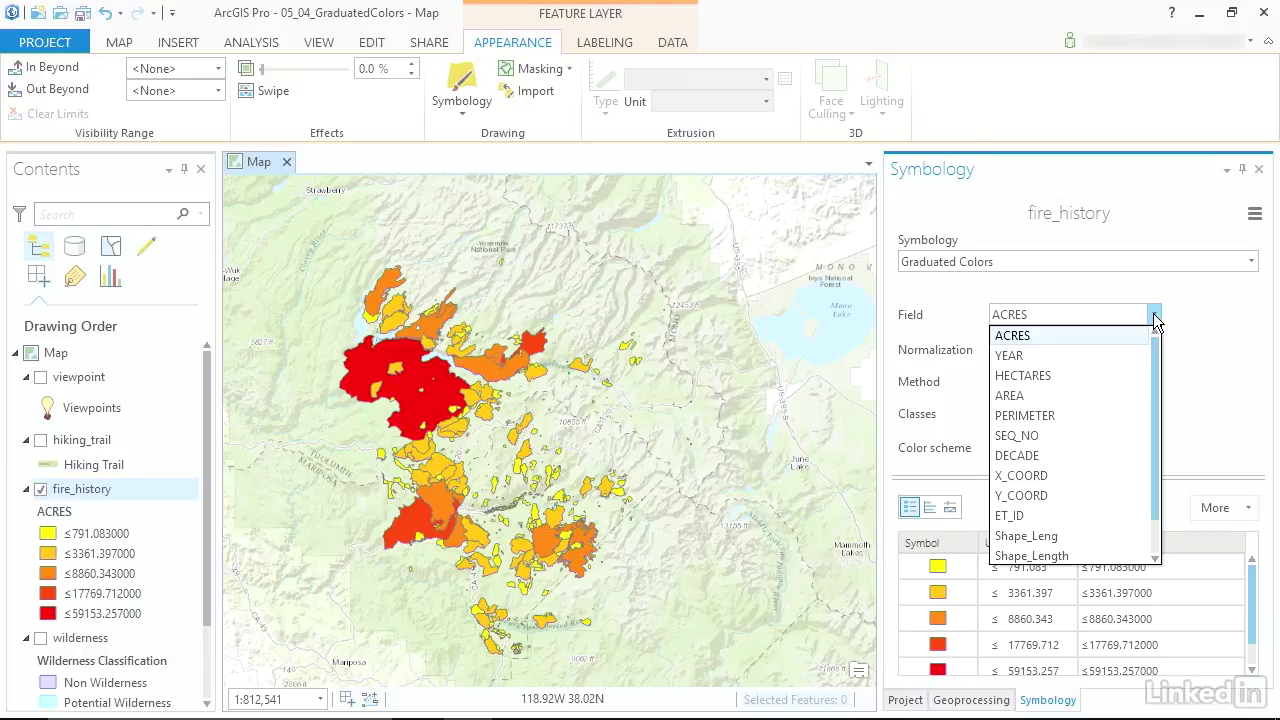
left_click(1155, 316)
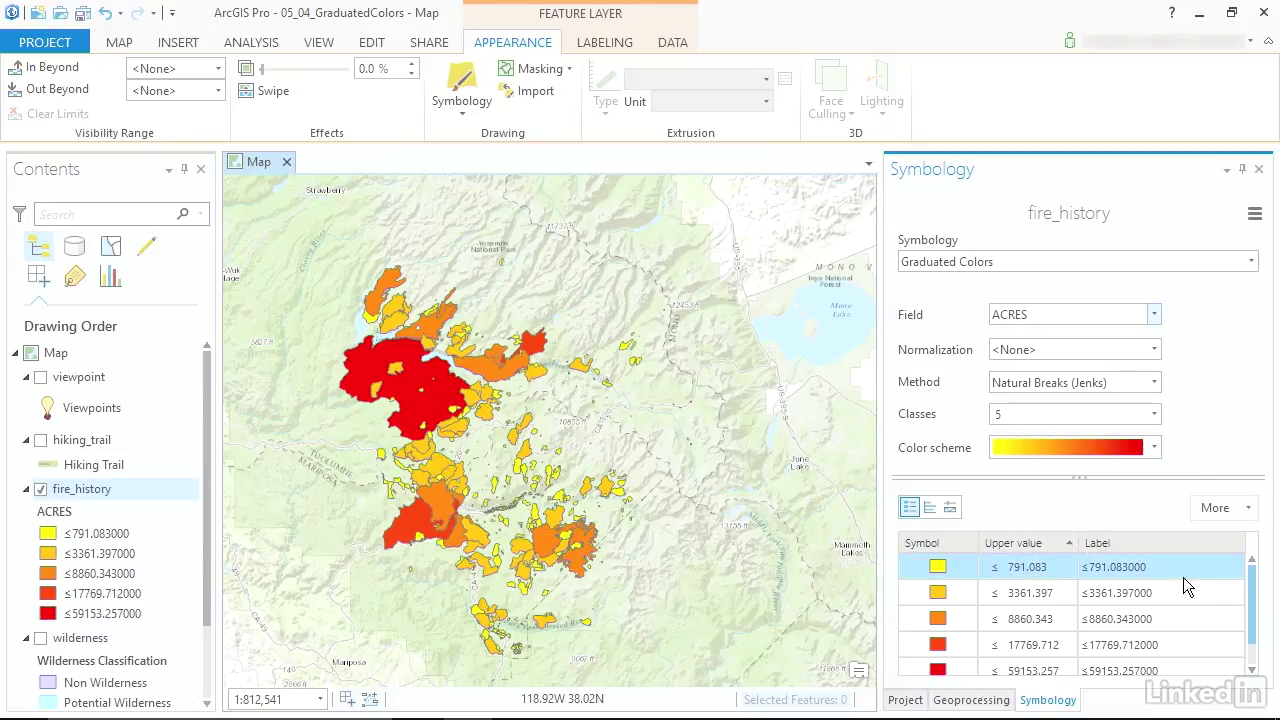
left_click_drag(1251, 585, 1251, 620)
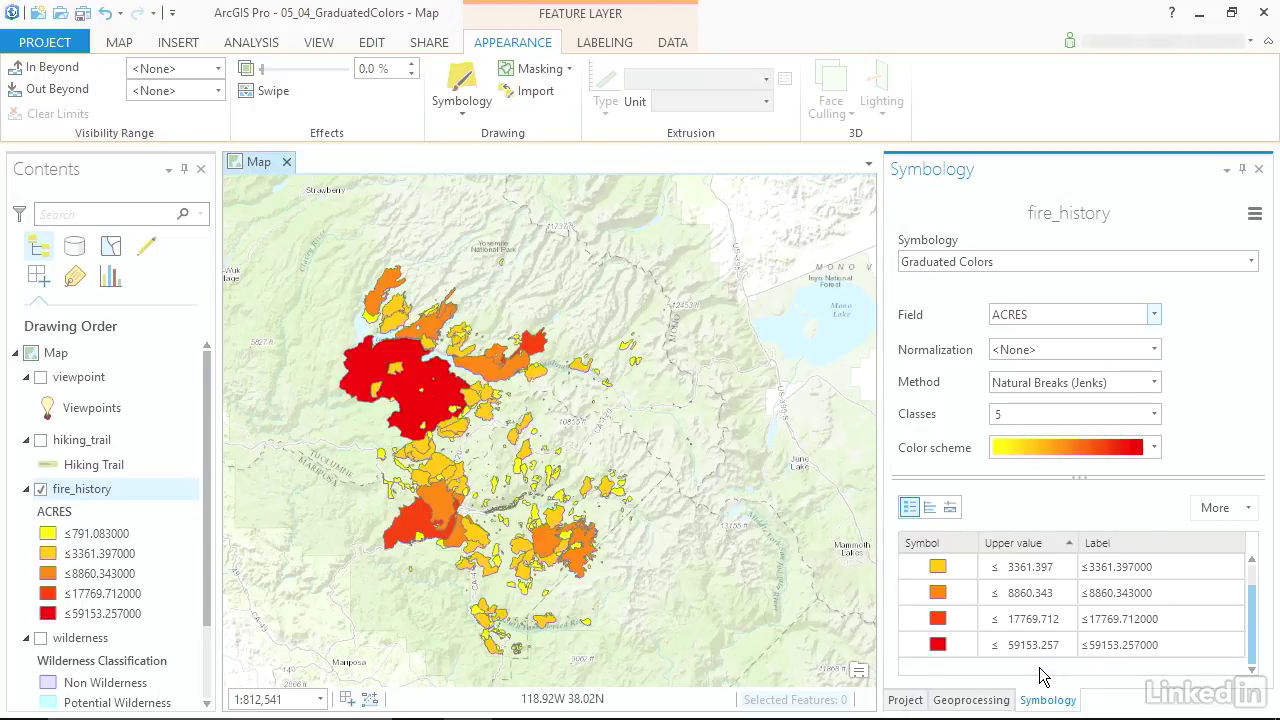
Review the available classification methods and keep Natural Breaks (Jenks)
left_click(1157, 381)
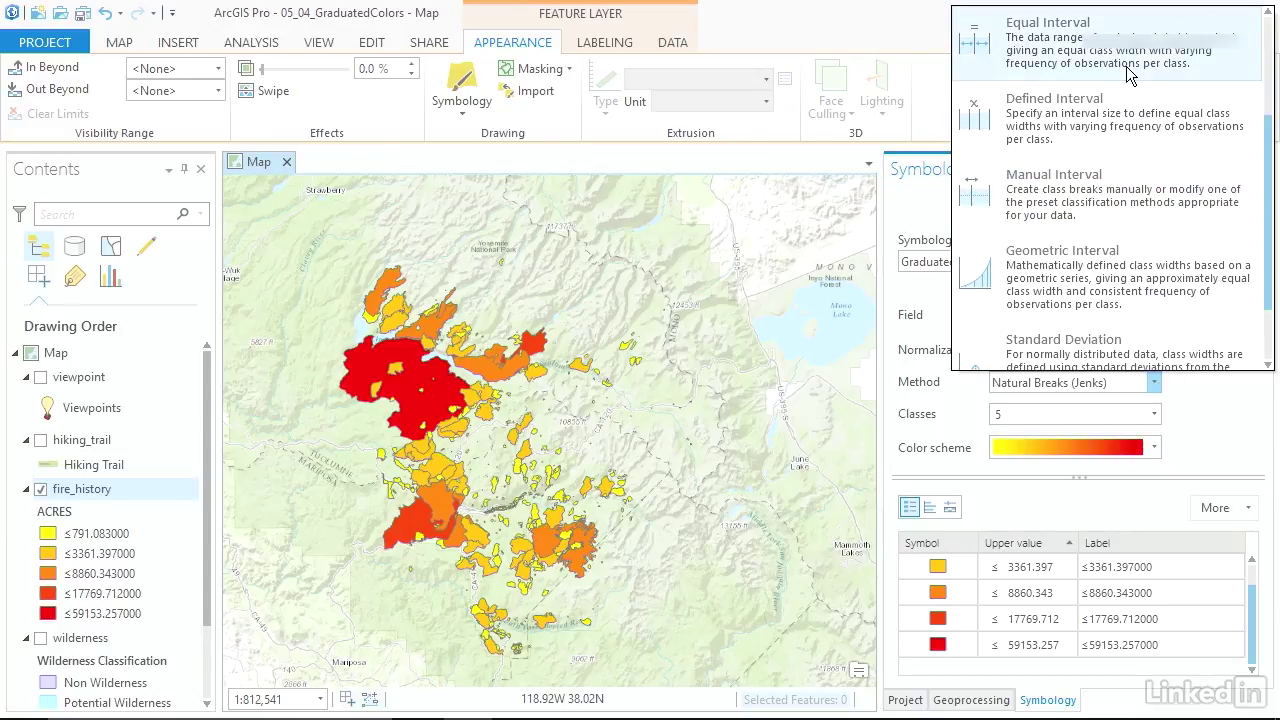
left_click_drag(1270, 139, 1266, 36)
left_click(1115, 47)
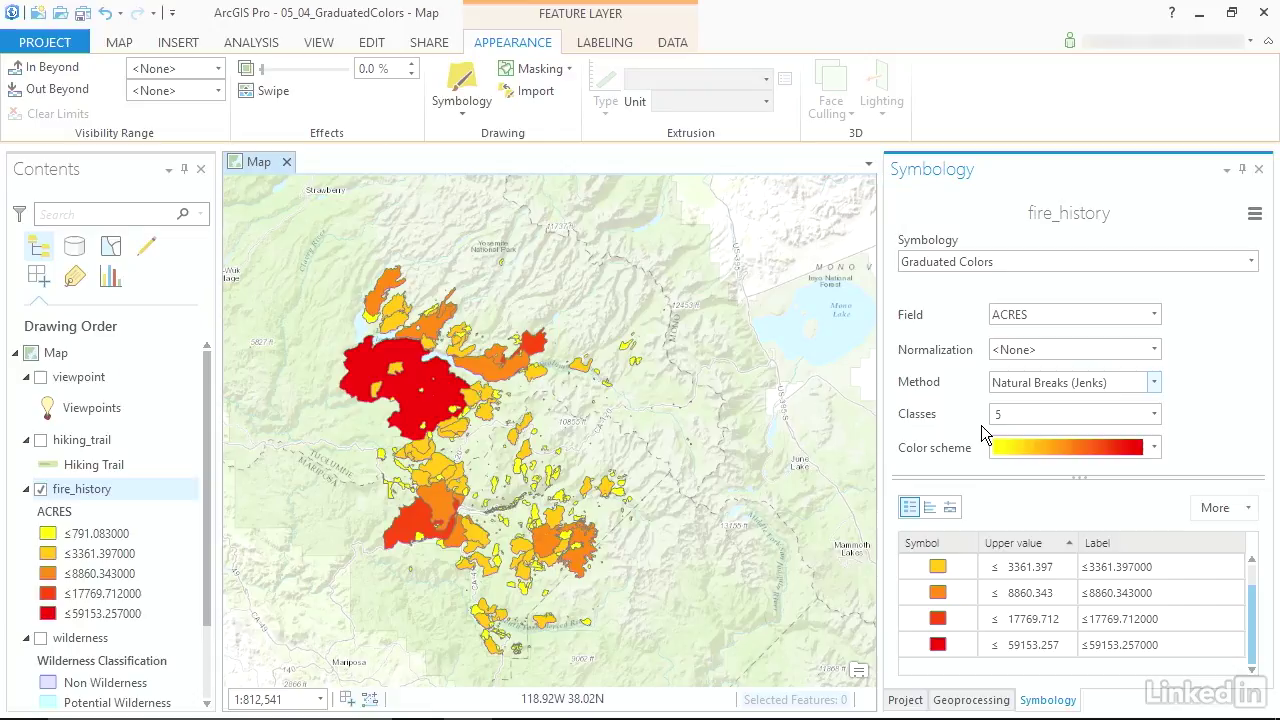
Look at the symbol gallery for a single ACRES class and browse the available color schemes without changing either
left_click(934, 566)
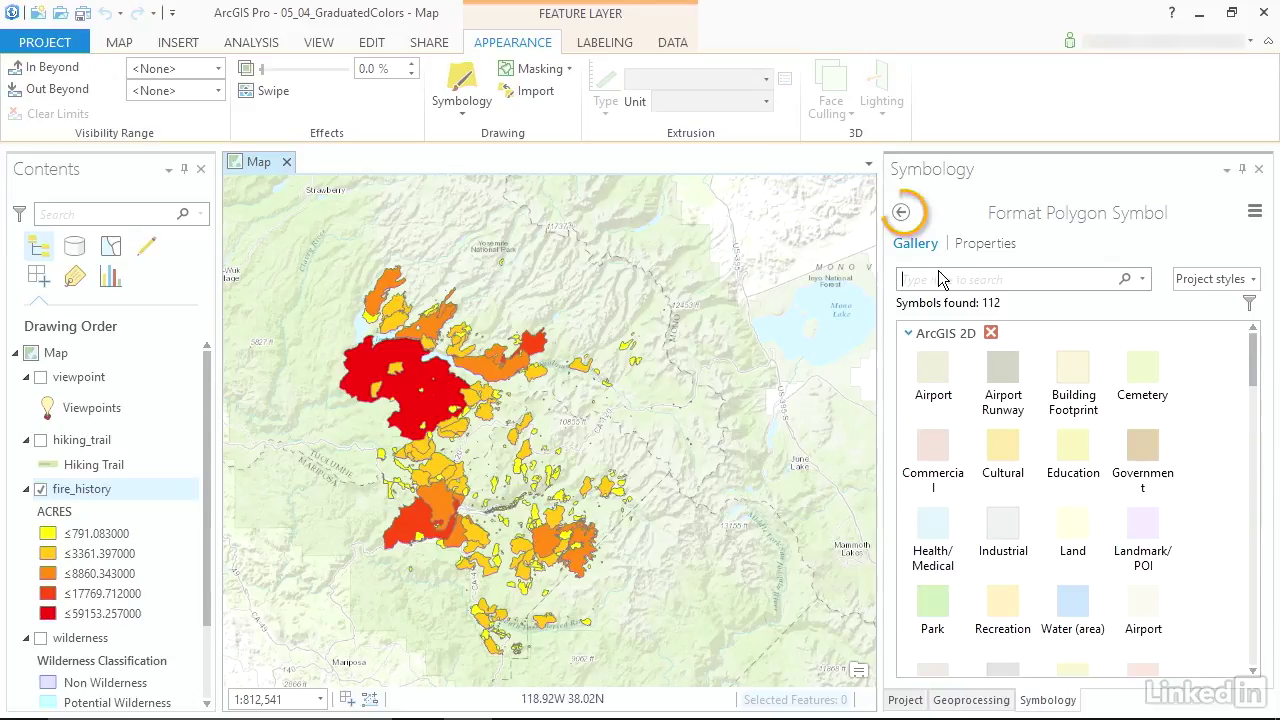
left_click(901, 212)
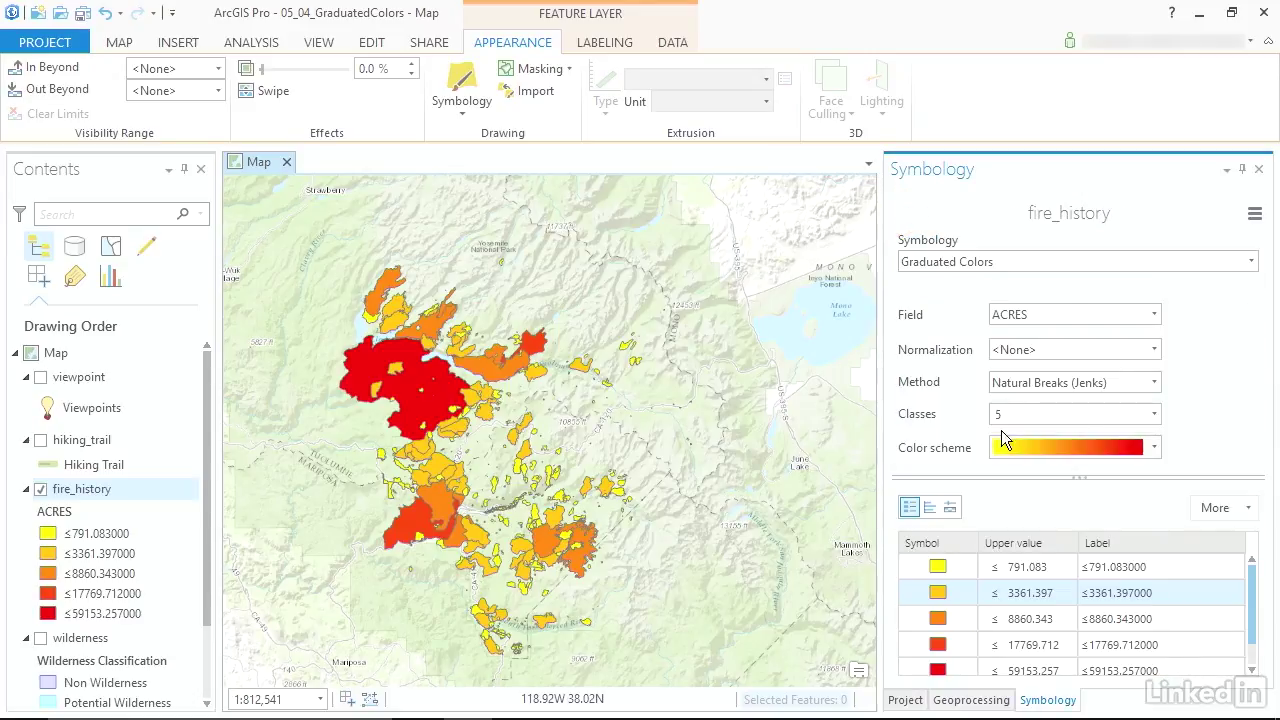
left_click(1156, 450)
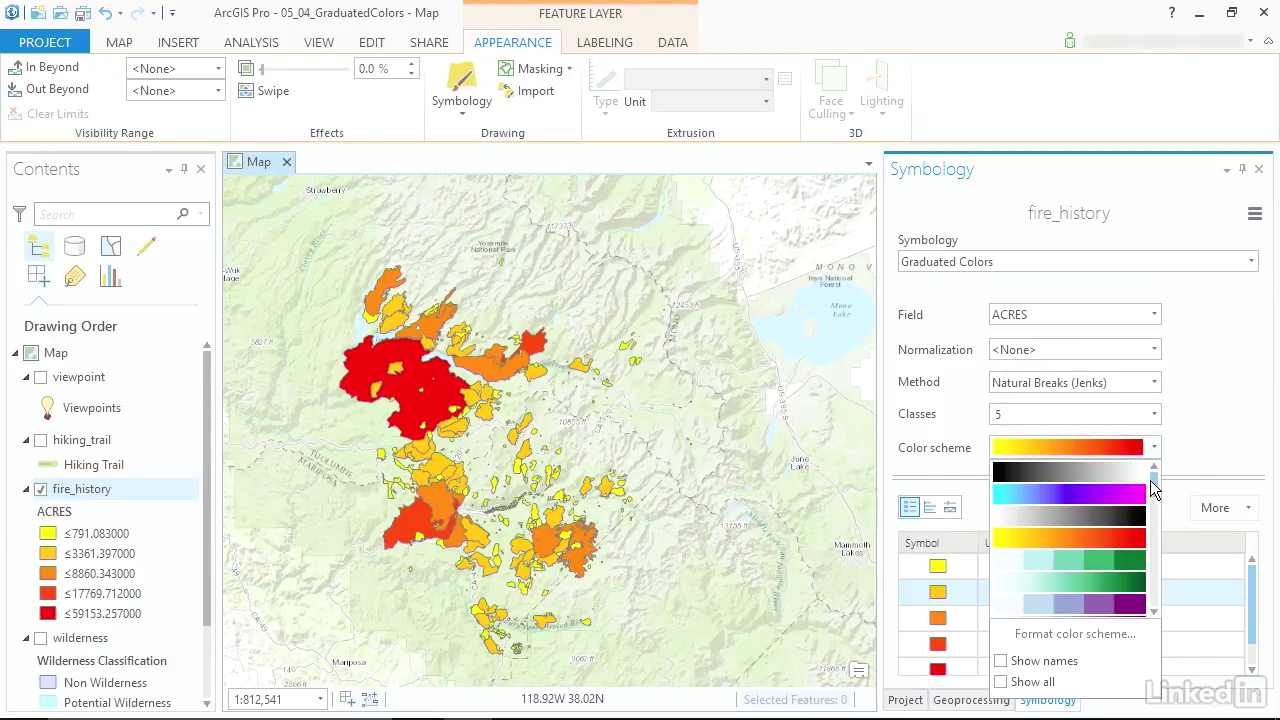
mouse_move(1150, 480)
left_mouse_down()
mouse_move(1151, 555)
mouse_move(1152, 479)
left_mouse_up()
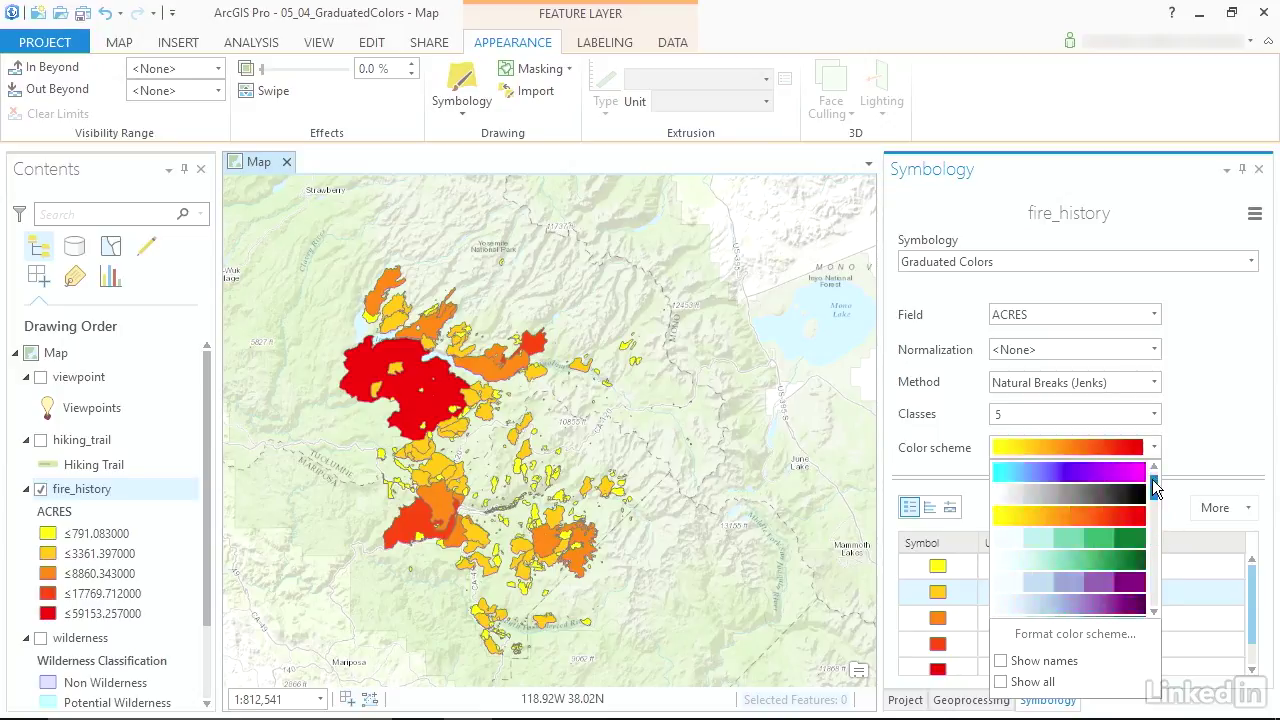
left_click(955, 457)
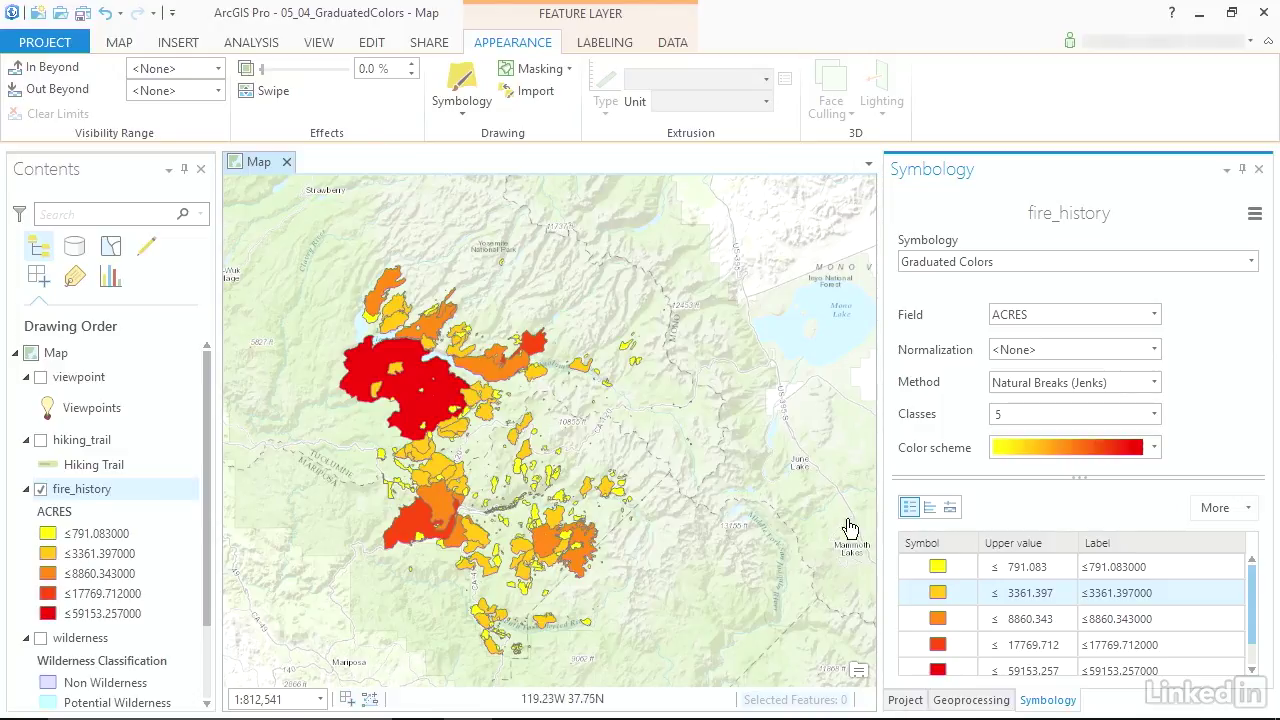
Format all fire_history class symbols together with the outline color set to No color, and return to the layer's symbology settings
left_click(1208, 512)
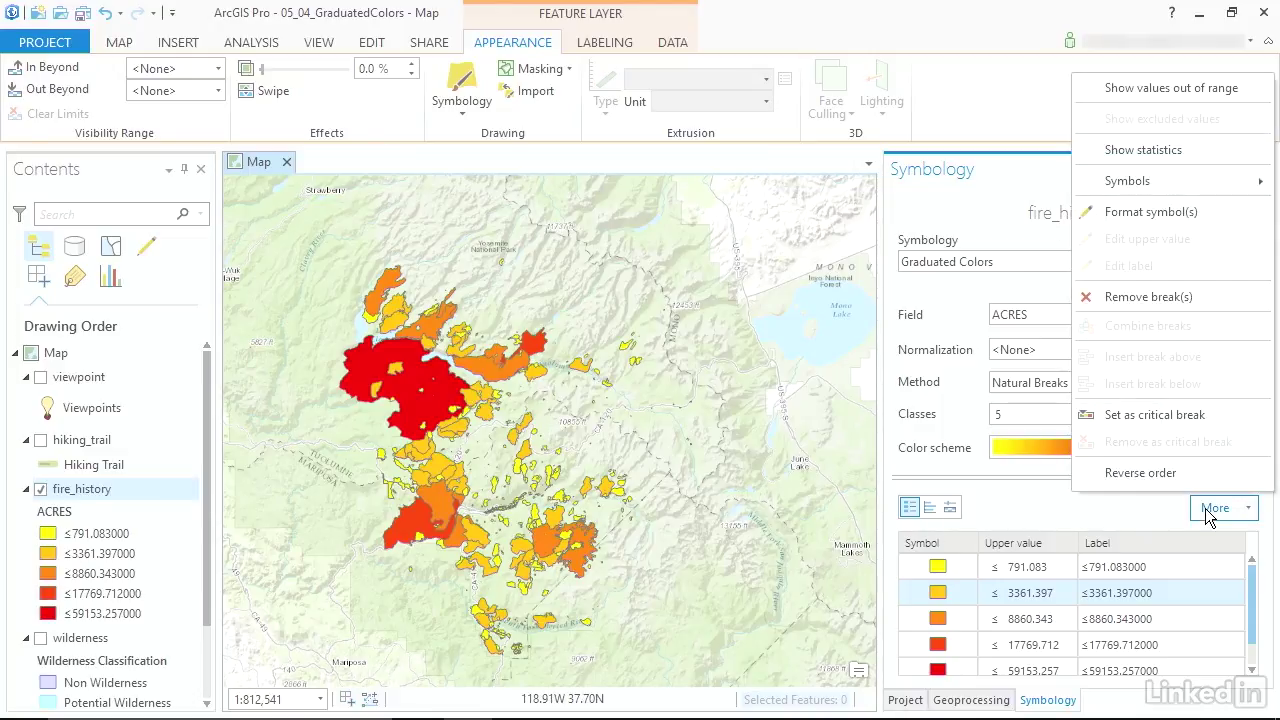
mouse_move(1140, 182)
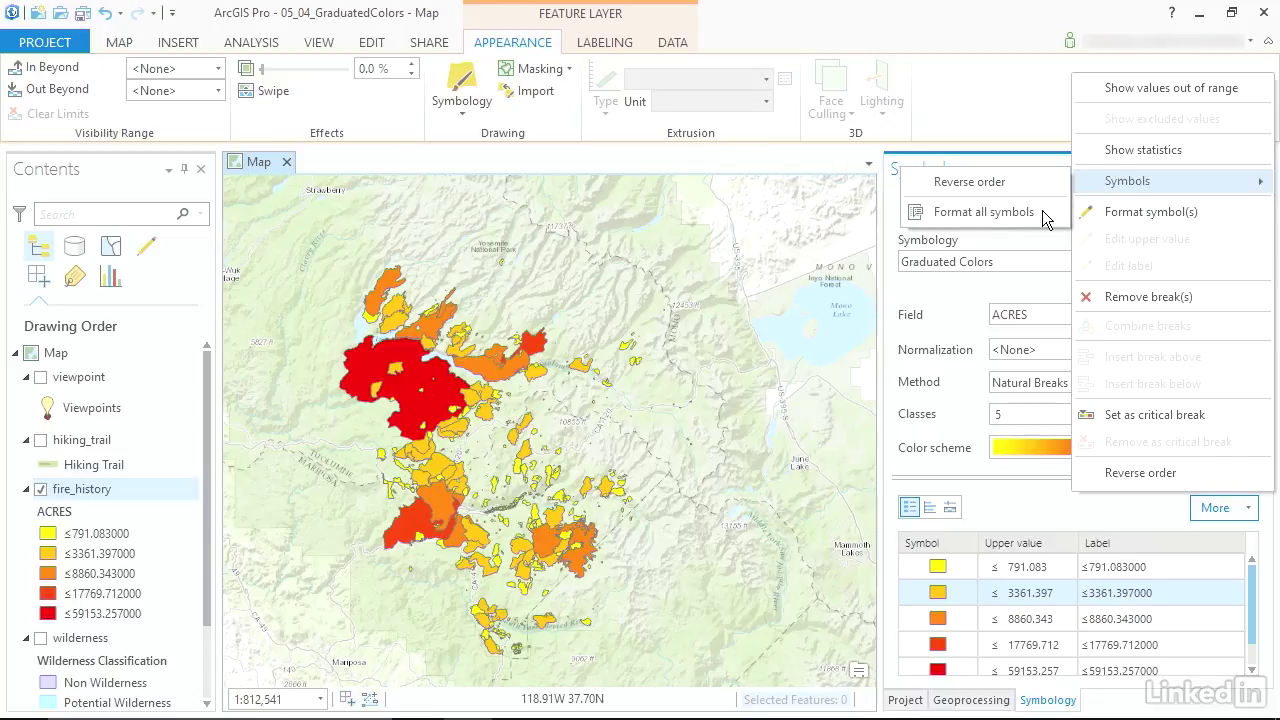
left_click(972, 215)
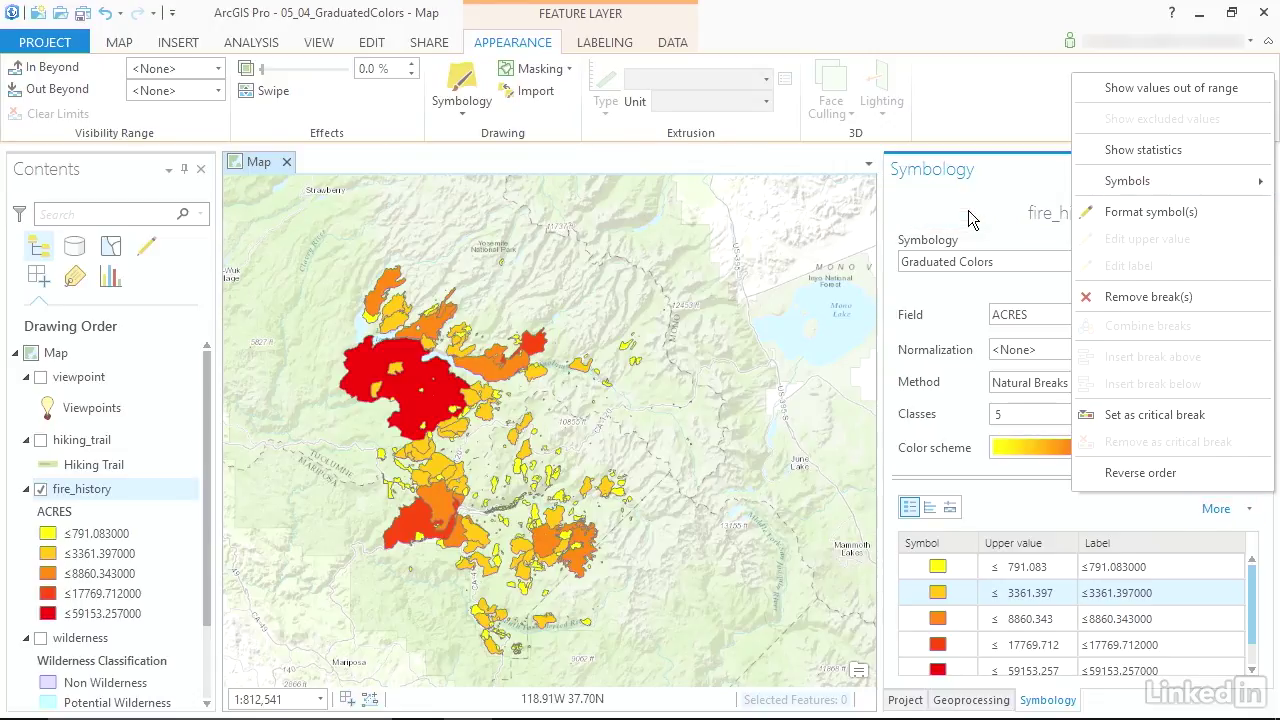
left_click(975, 245)
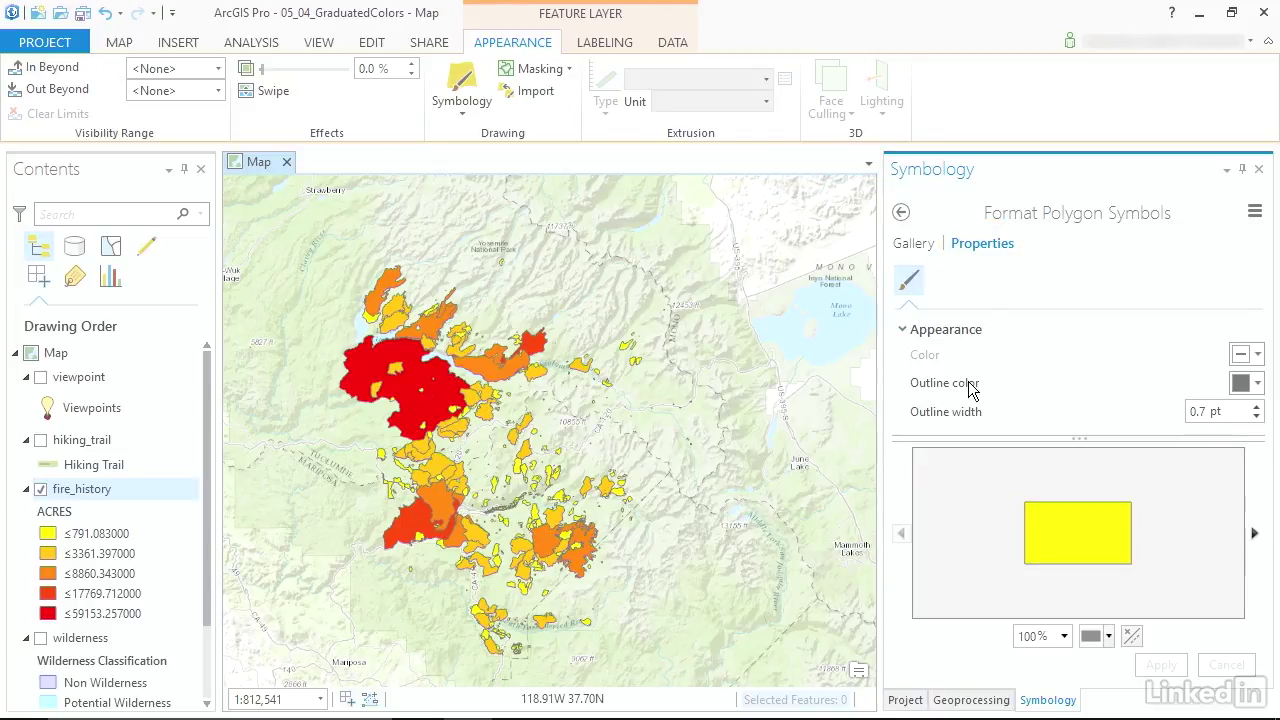
left_click(1259, 392)
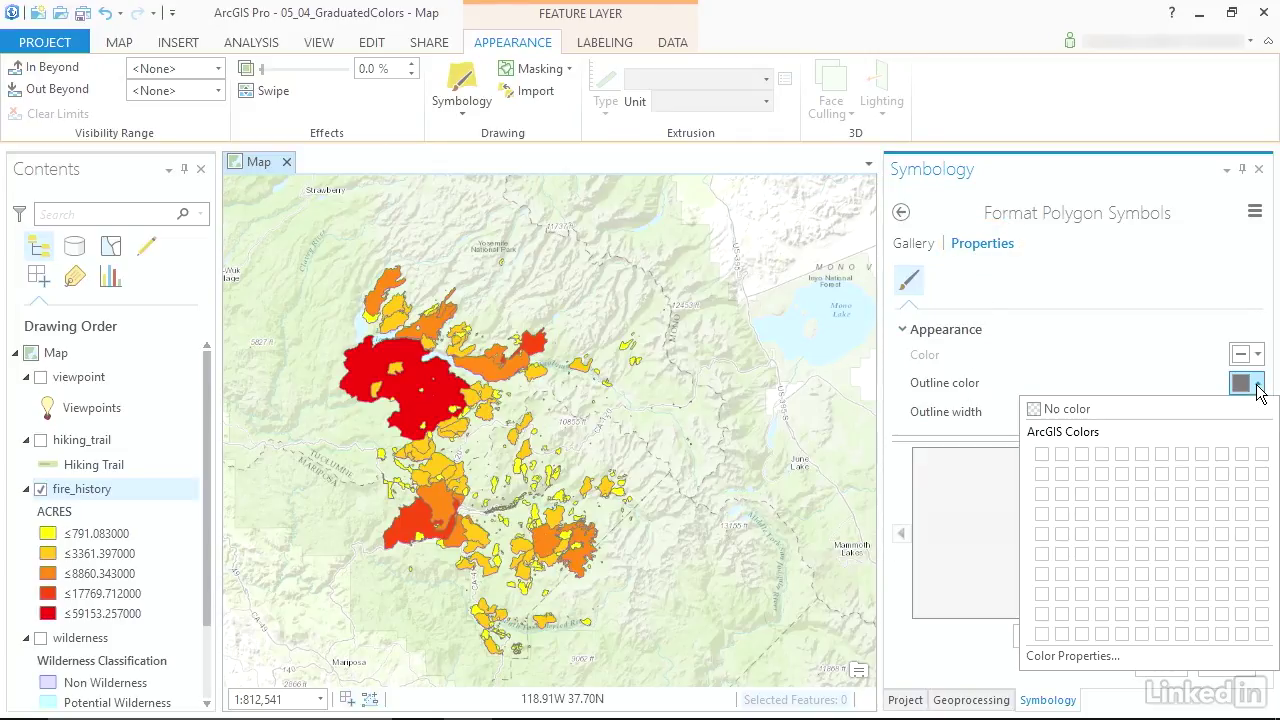
left_click(1069, 414)
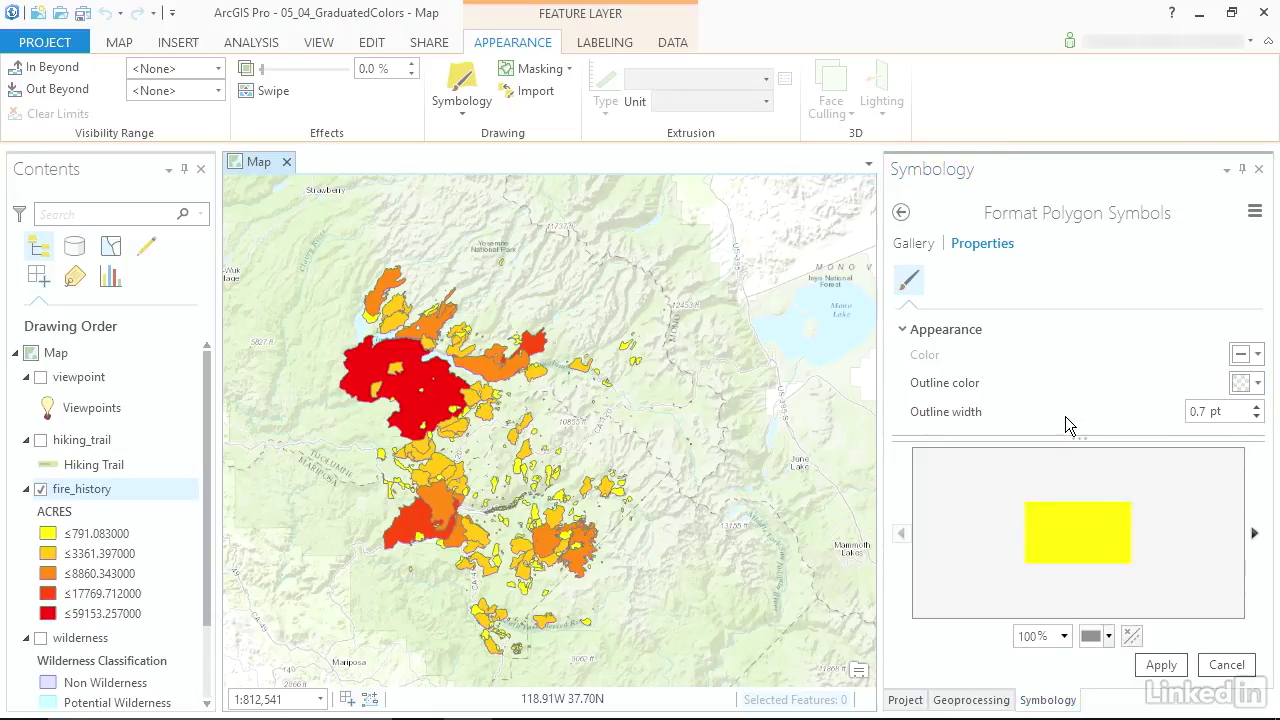
left_click(1152, 667)
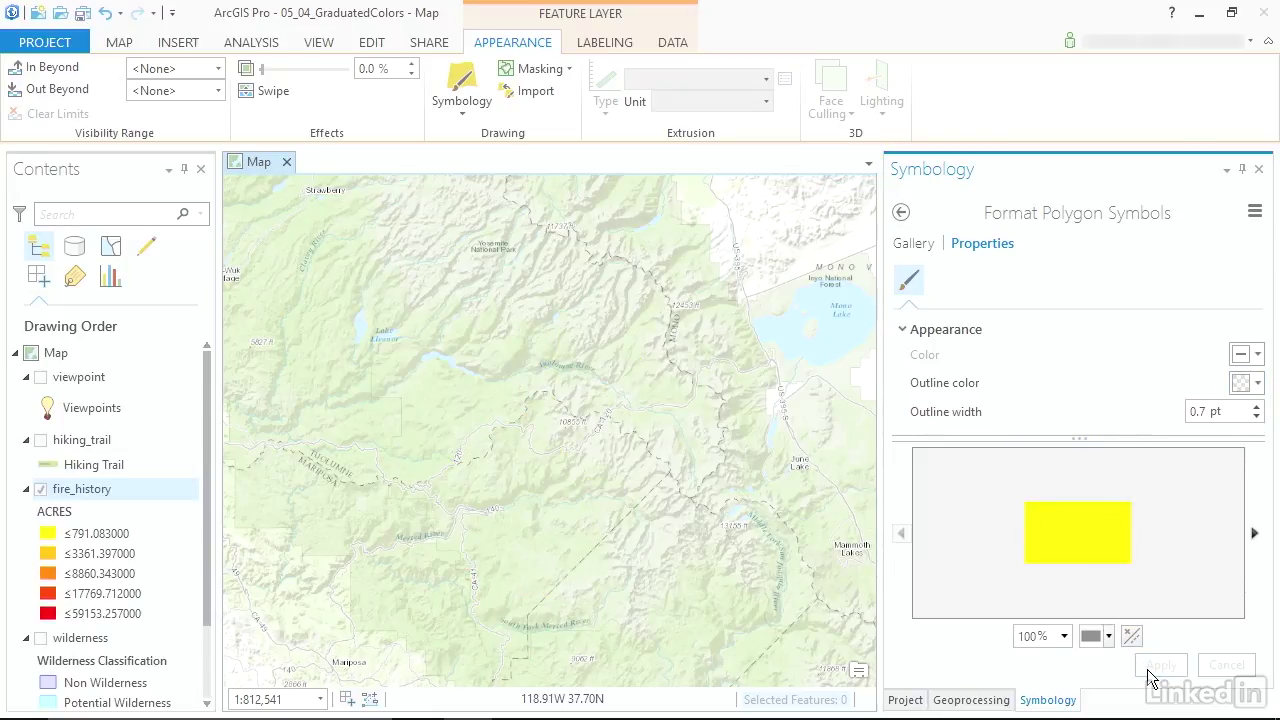
left_click(899, 213)
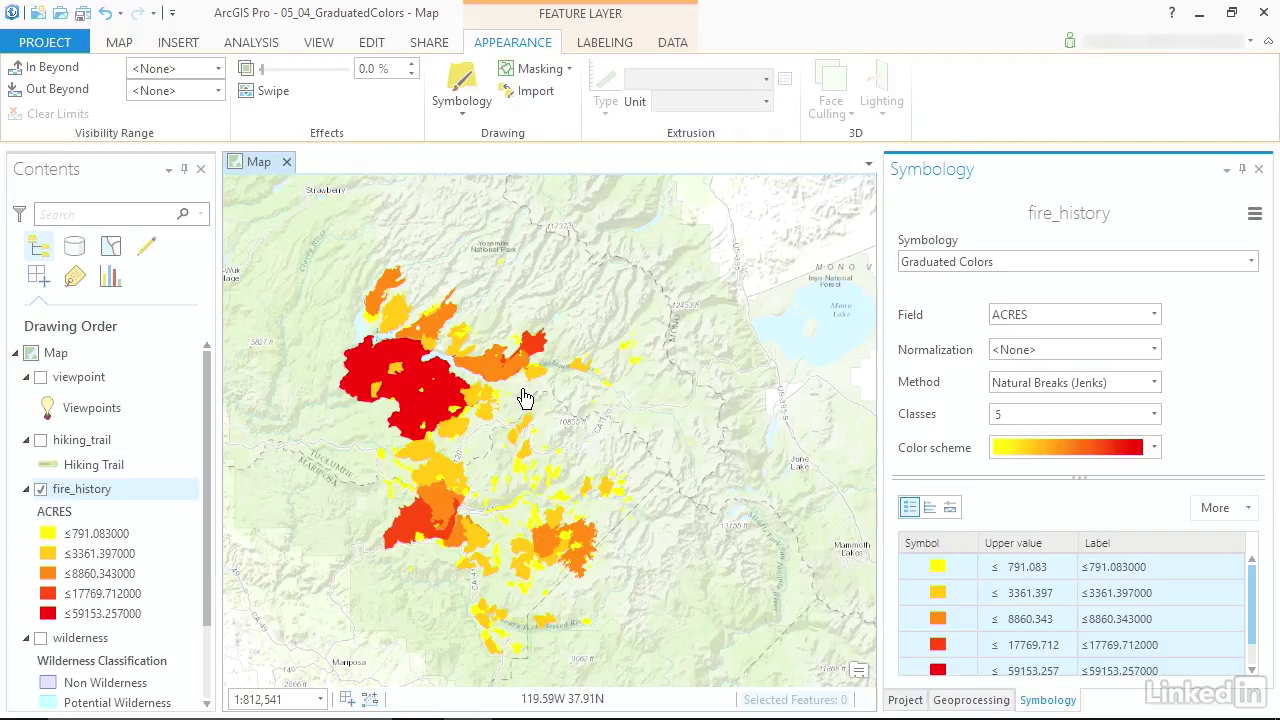
Bring back the project contents listing and save the project
left_click(905, 700)
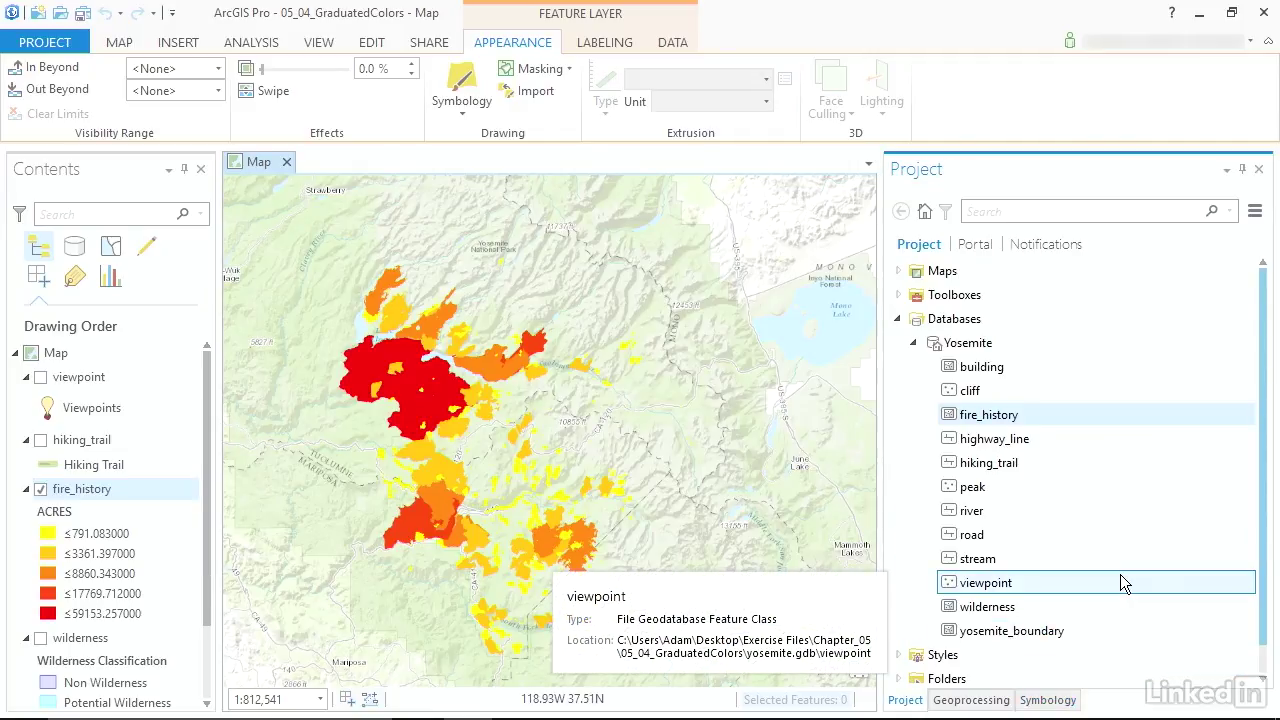
left_click(83, 15)
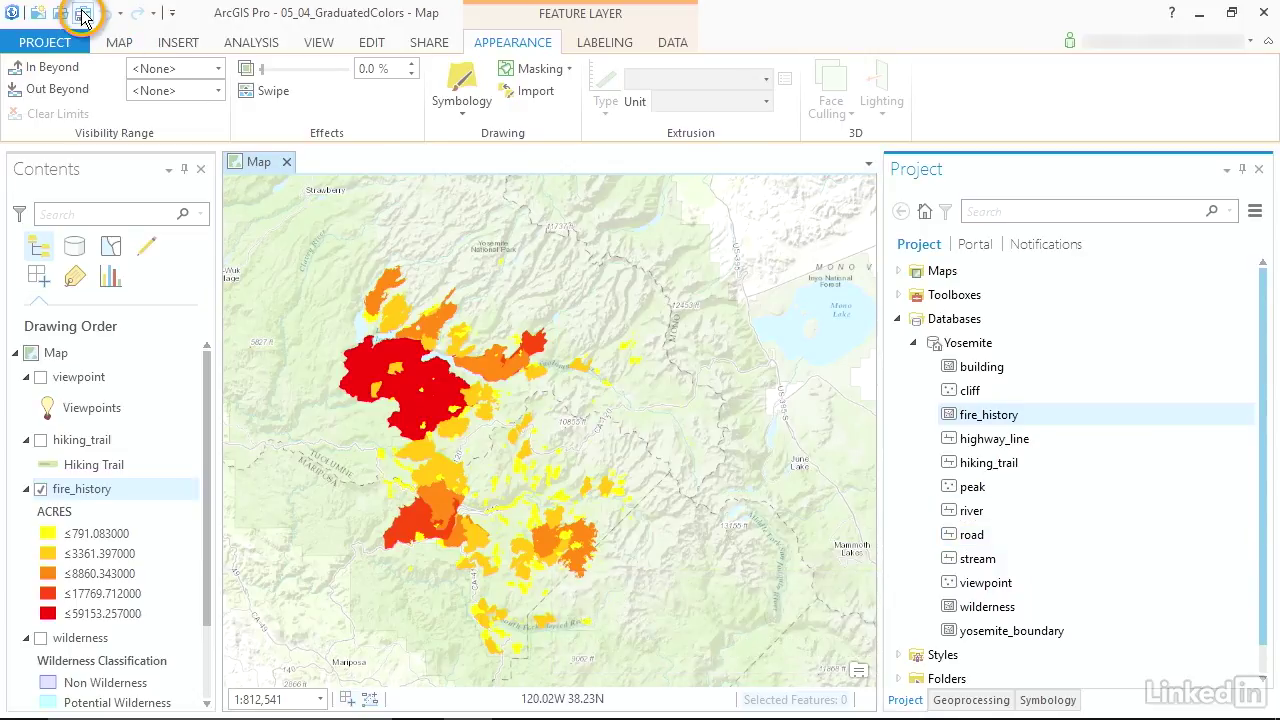